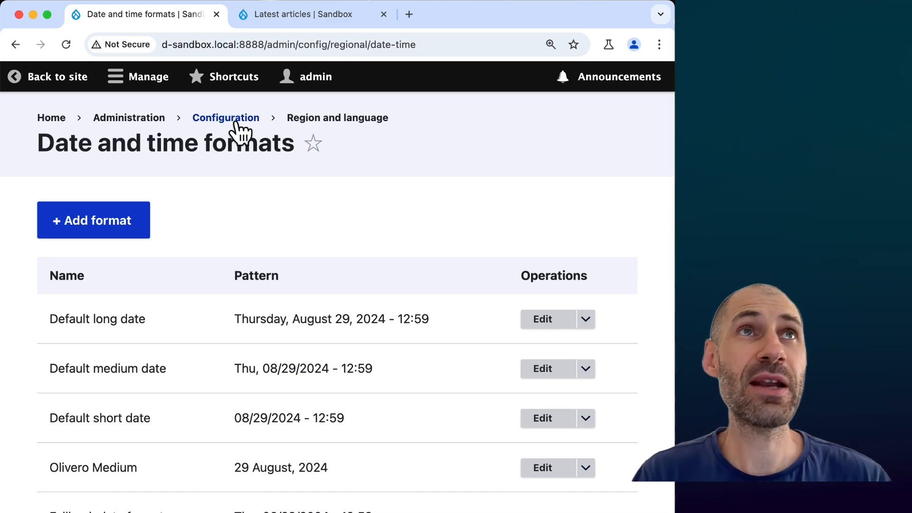
# Open the Date and time formats page from the site configuration and review the listed formats
pyautogui.click(237, 124)
pyautogui.scroll(-10, 521, 352)
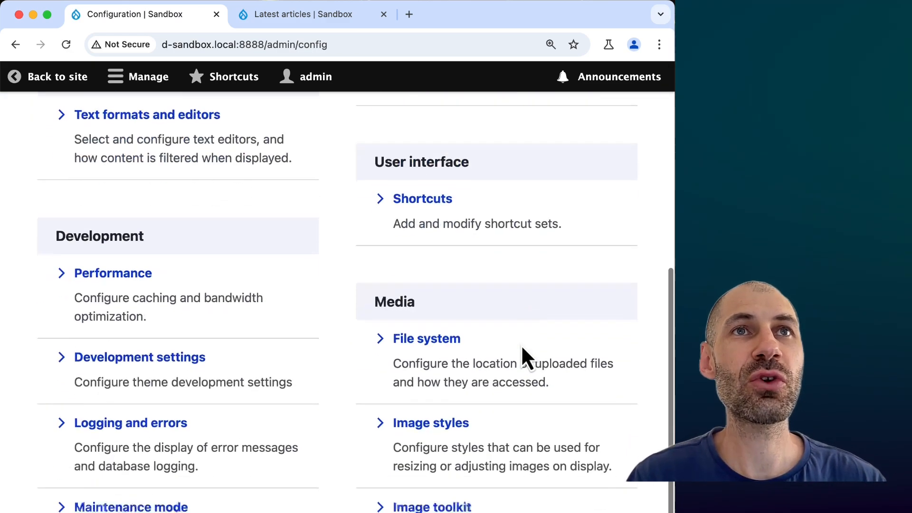
pyautogui.scroll(-10, 523, 351)
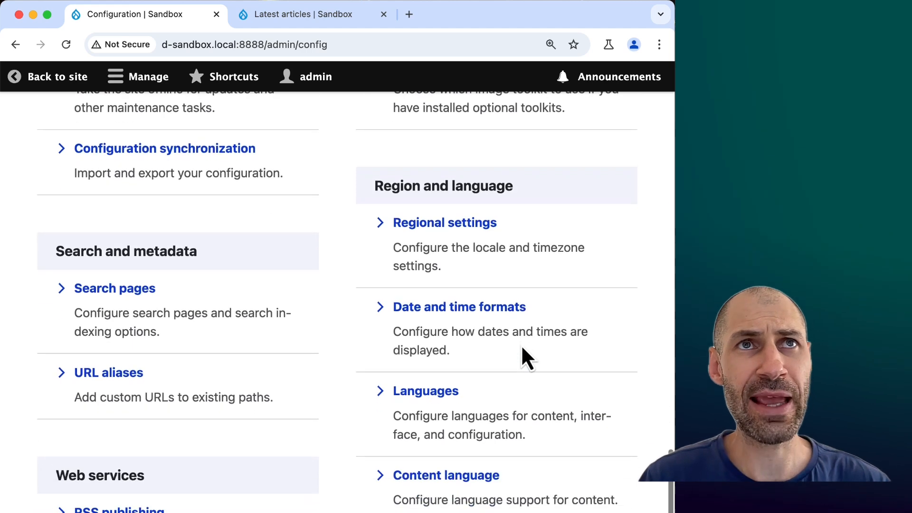
pyautogui.click(446, 311)
pyautogui.scroll(-5, 438, 382)
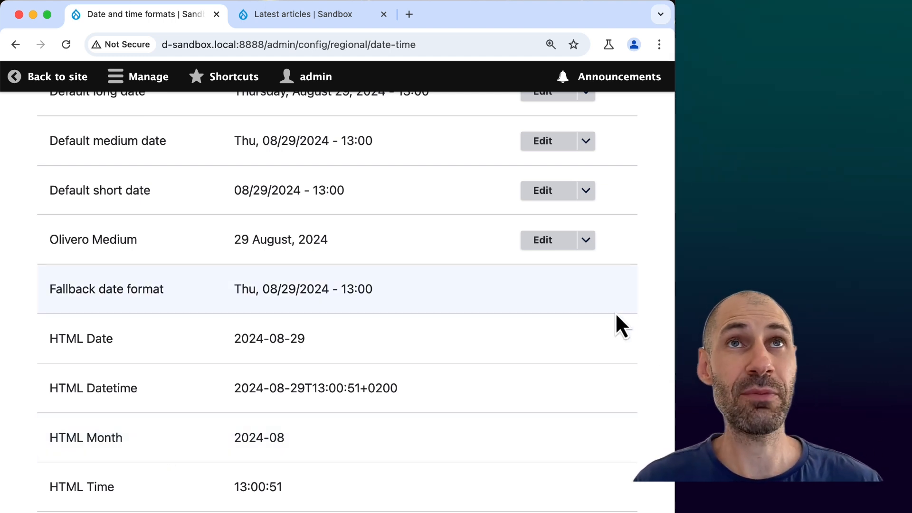
pyautogui.scroll(1, 616, 315)
pyautogui.scroll(5, 615, 313)
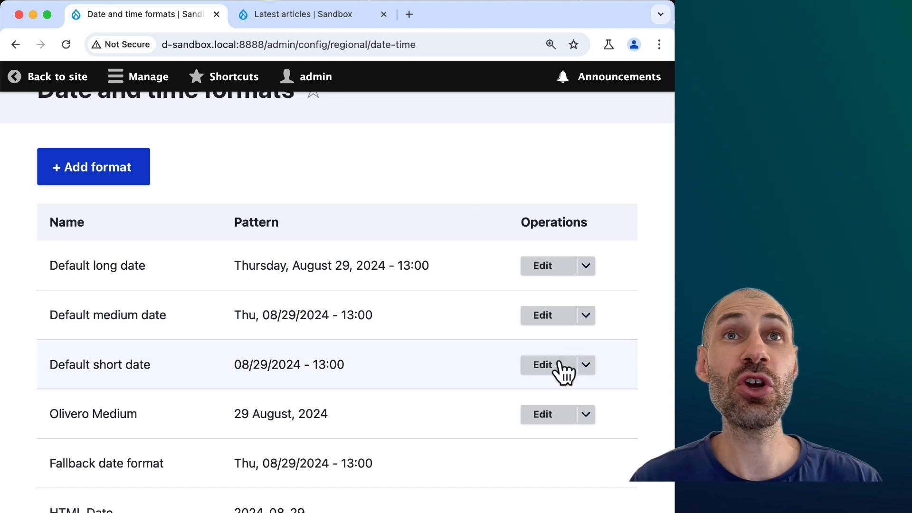
# Open the Default short date format to examine its format string, and return to the formats list without saving
pyautogui.click(586, 366)
pyautogui.click(586, 367)
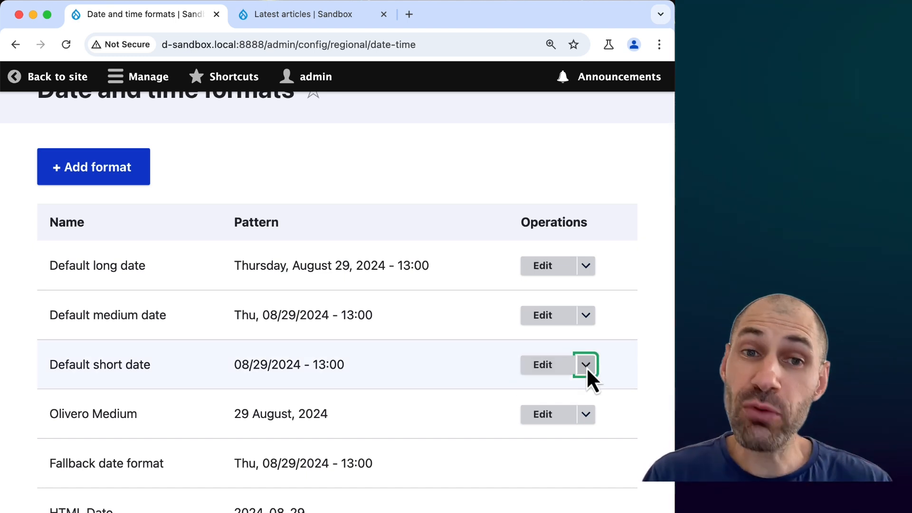
pyautogui.click(561, 374)
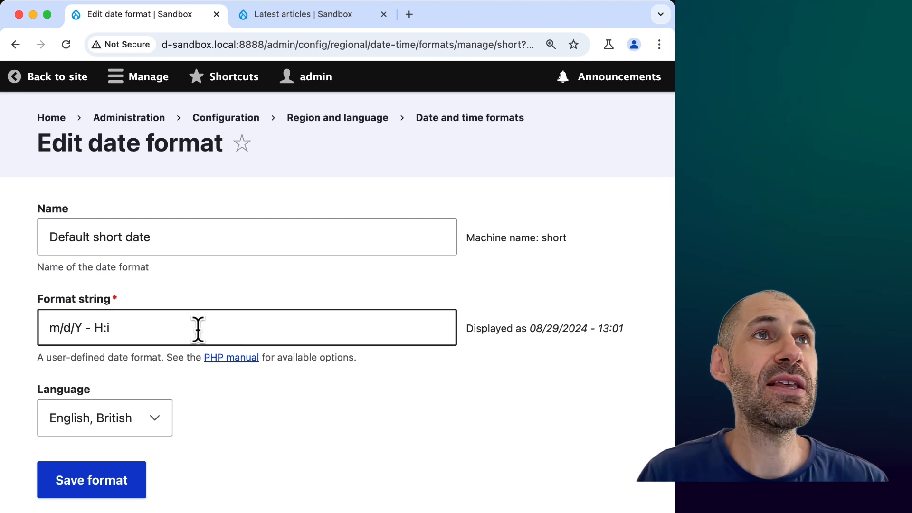
pyautogui.moveTo(198, 328); pyautogui.dragTo(45, 328)
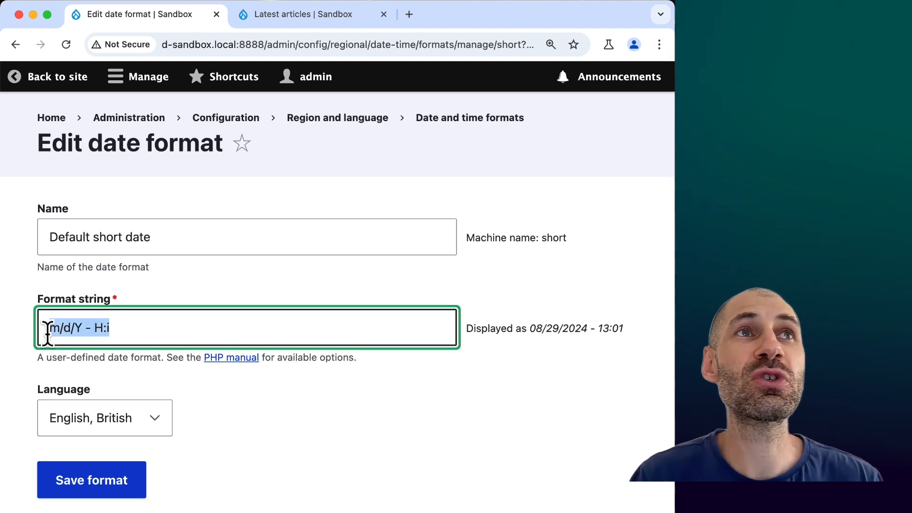
pyautogui.click(480, 391)
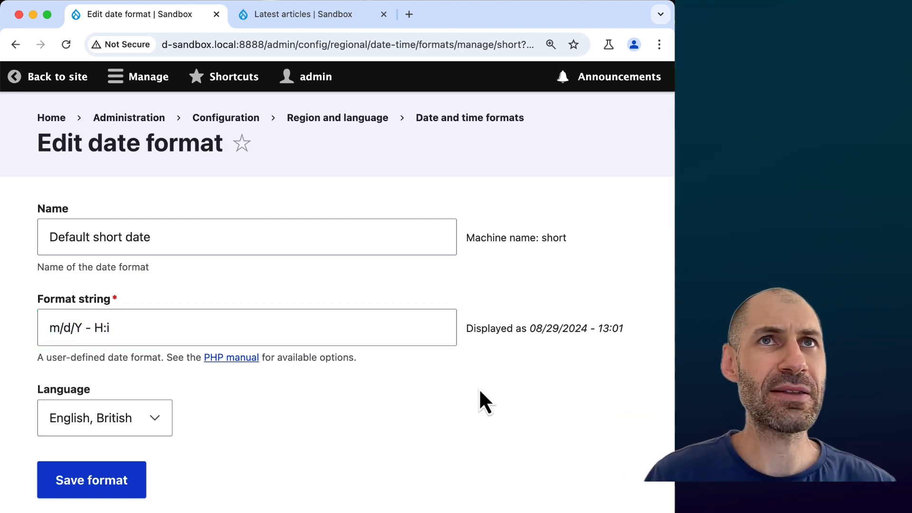
pyautogui.press('super+bracketleft')
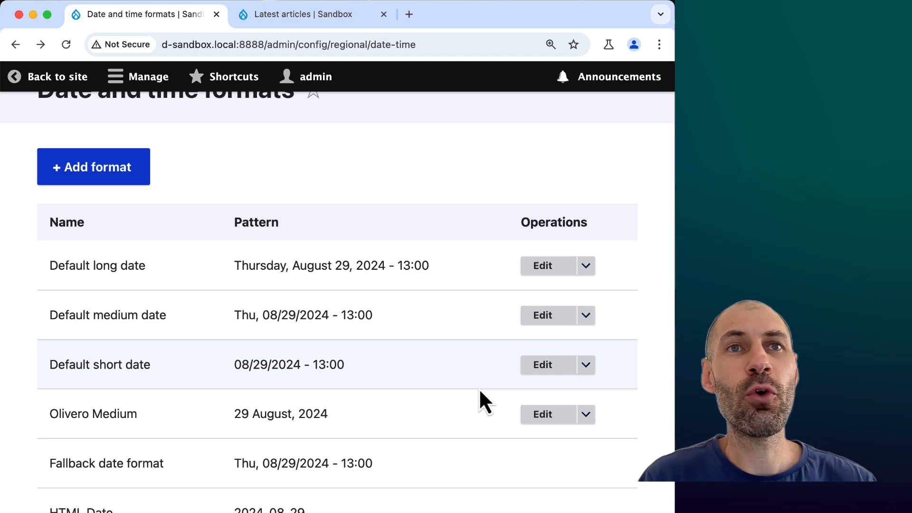
# Start a new date format and name it with the presenter's first name followed by "date"
pyautogui.click(90, 175)
pyautogui.click(92, 235)
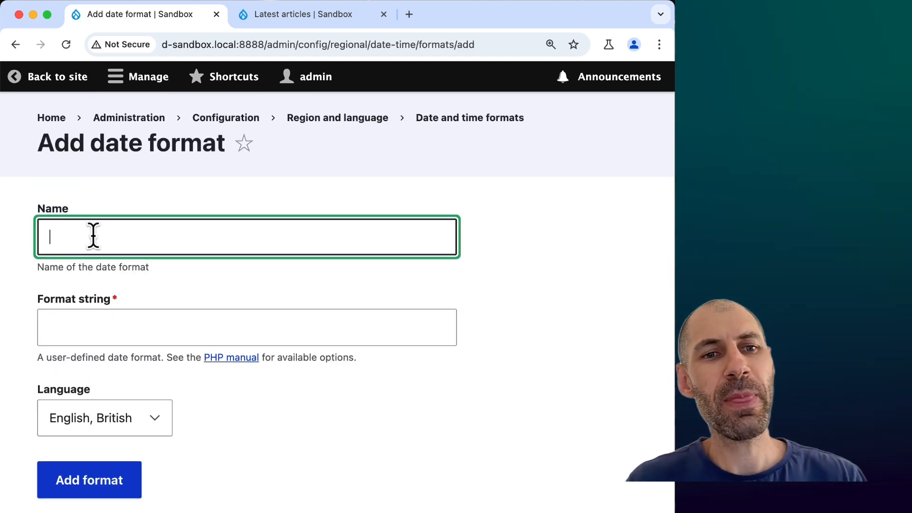
pyautogui.write('Ivan')
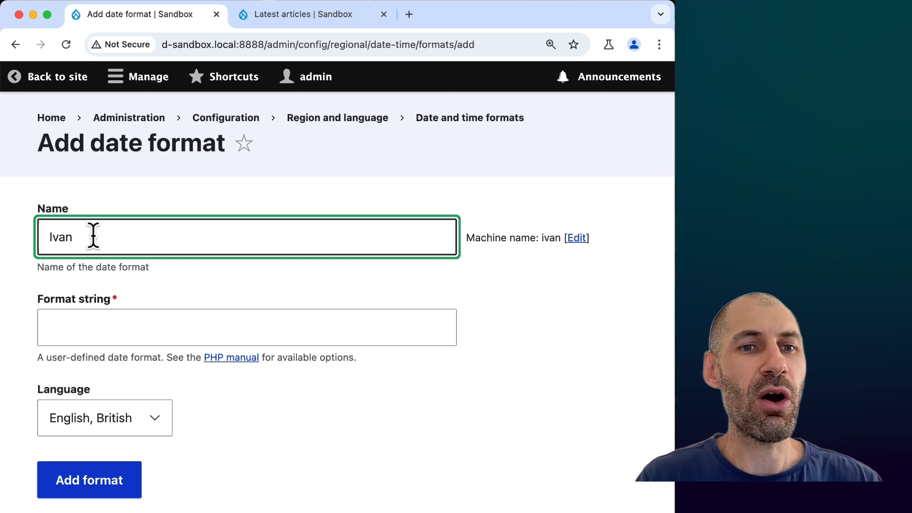
pyautogui.write(' date')
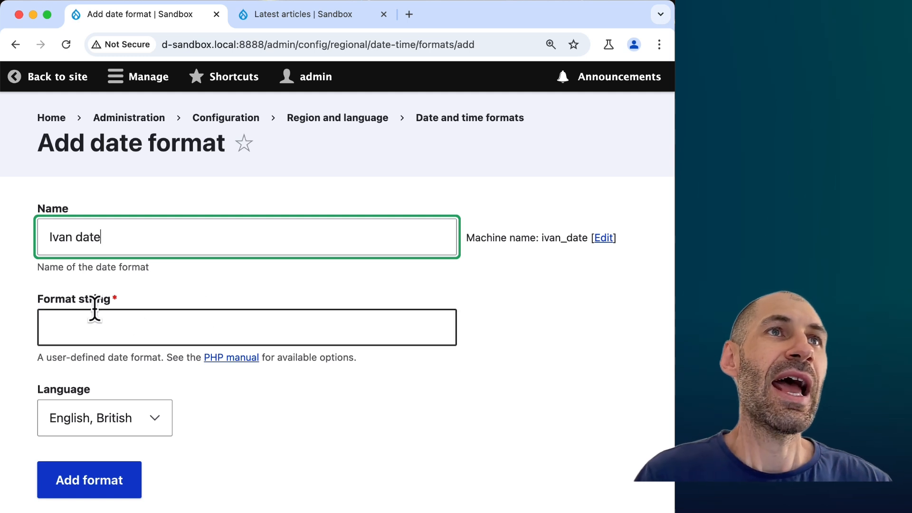
# Open the PHP manual linked from the format string and read through the day, month, year and time format characters
pyautogui.click(125, 326)
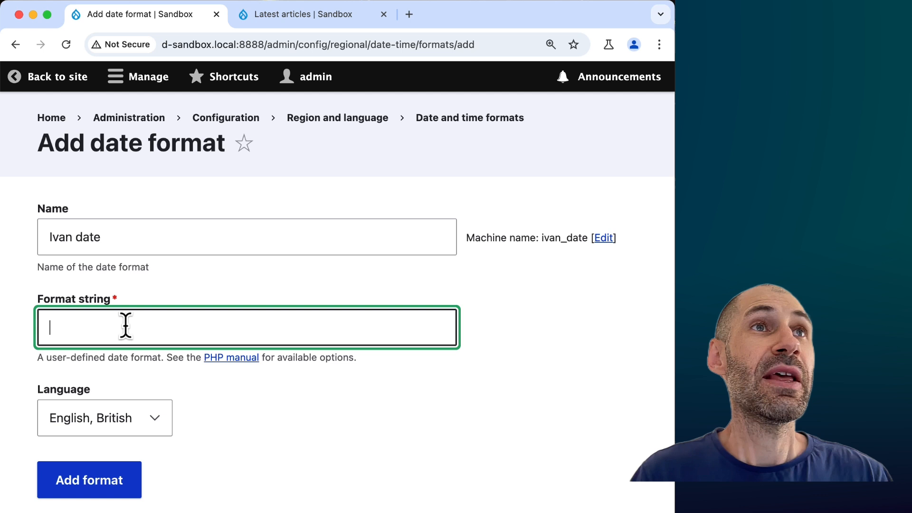
pyautogui.click(27, 332)
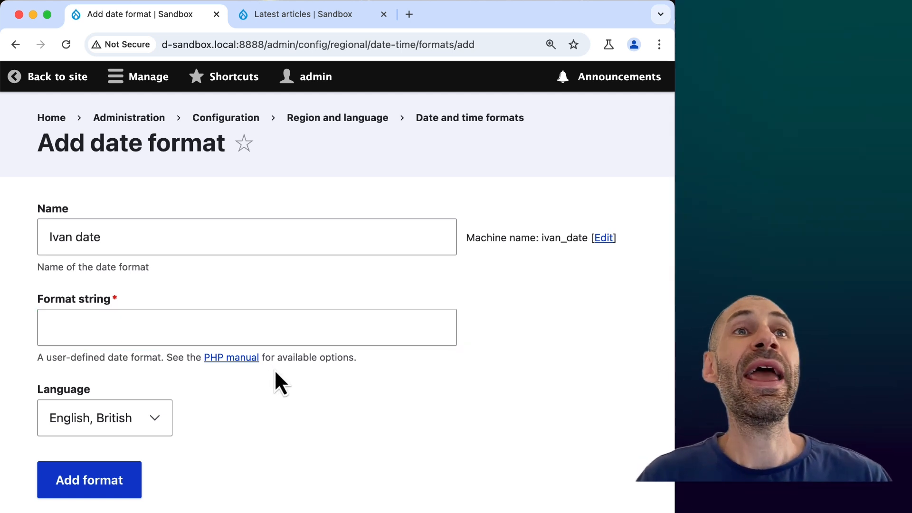
pyautogui.click(231, 362)
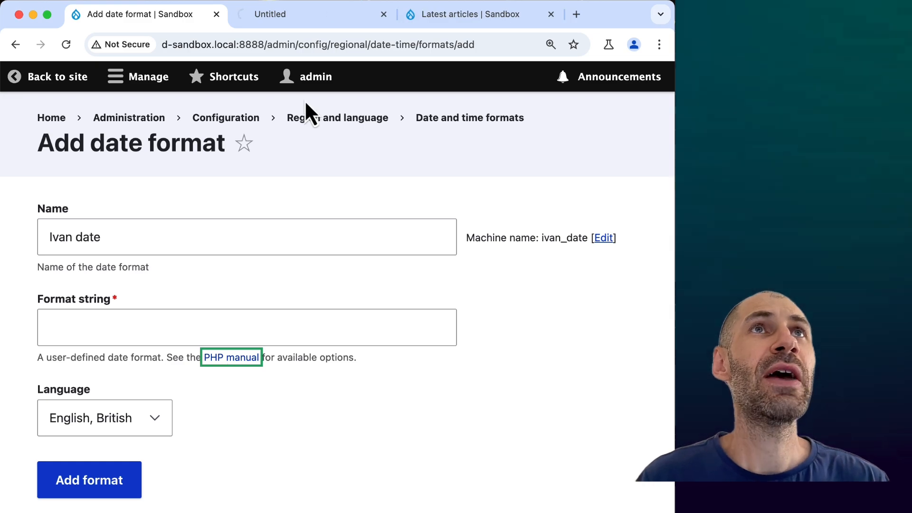
pyautogui.click(318, 21)
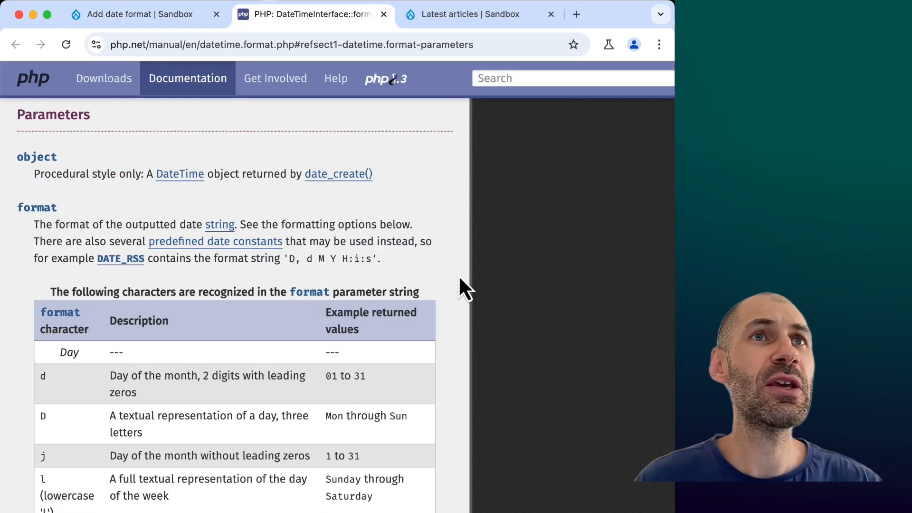
pyautogui.scroll(-5, 459, 278)
pyautogui.scroll(-20, 67, 209)
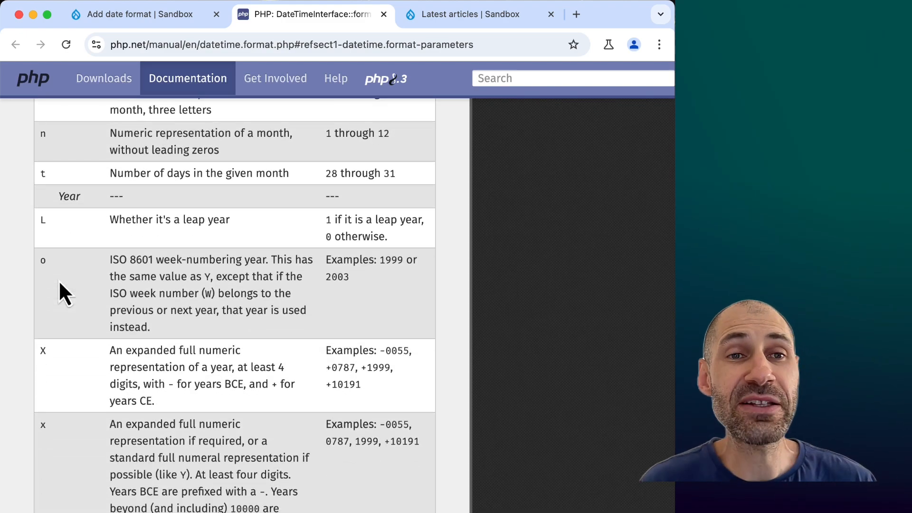
pyautogui.scroll(-5, 60, 282)
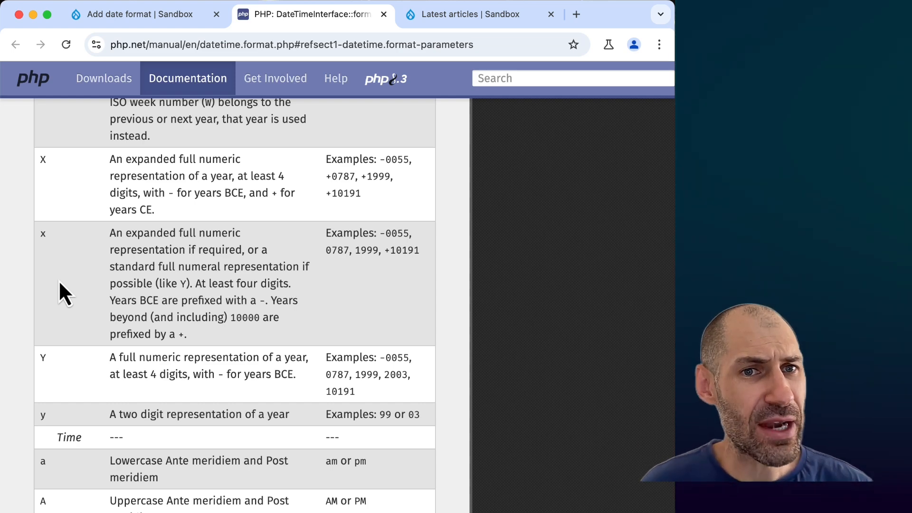
pyautogui.scroll(4, 60, 283)
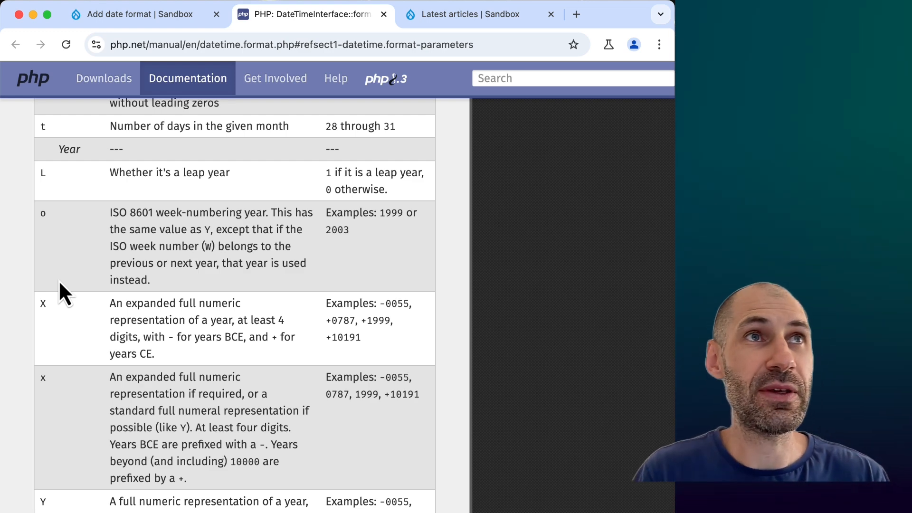
# Back in the new date format, set the format string to "D, Y-m-d" and add the format
pyautogui.click(138, 9)
pyautogui.click(97, 332)
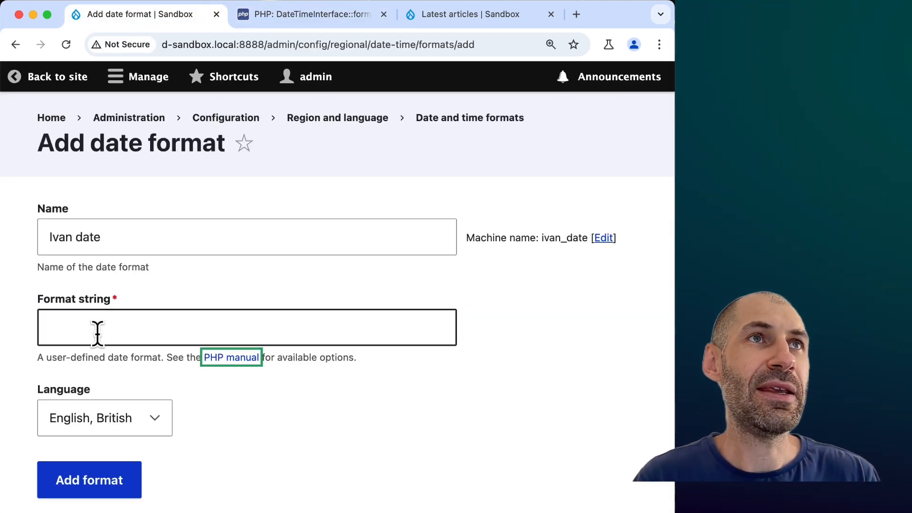
pyautogui.write('D')
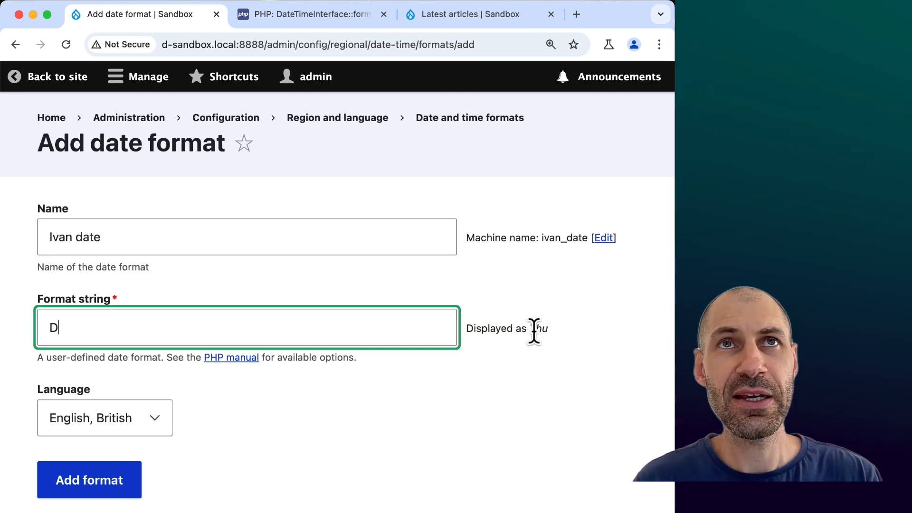
pyautogui.write(',')
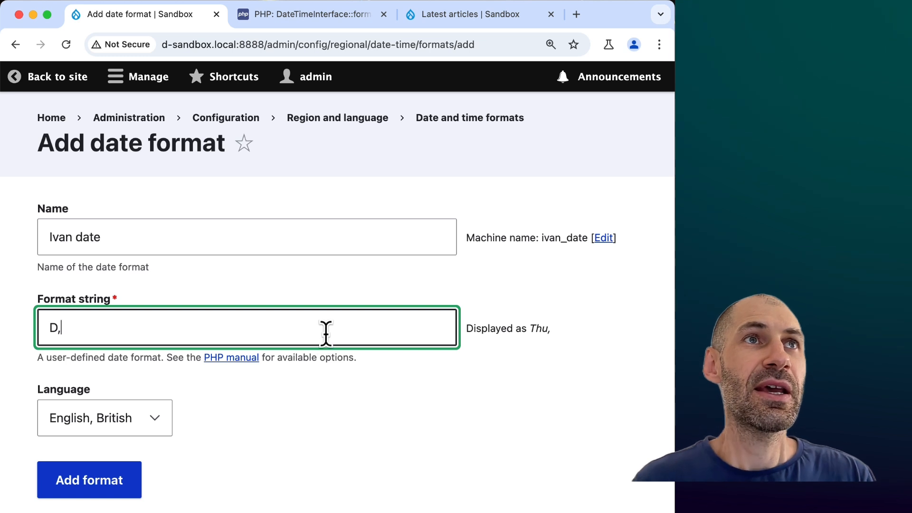
pyautogui.write(' Y')
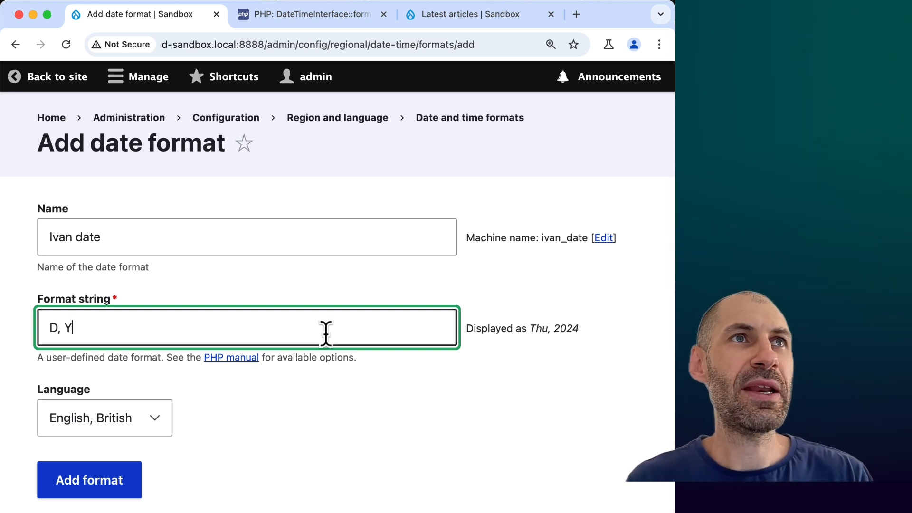
pyautogui.write('-m-')
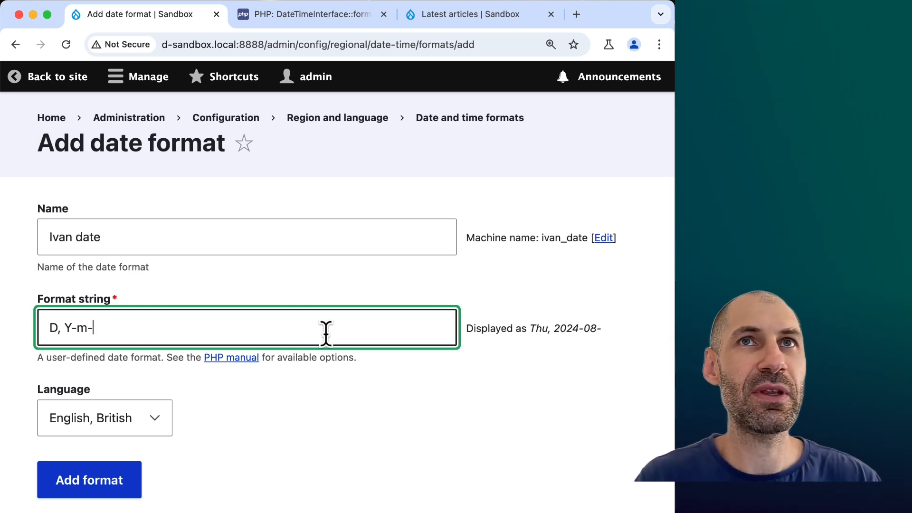
pyautogui.write('d')
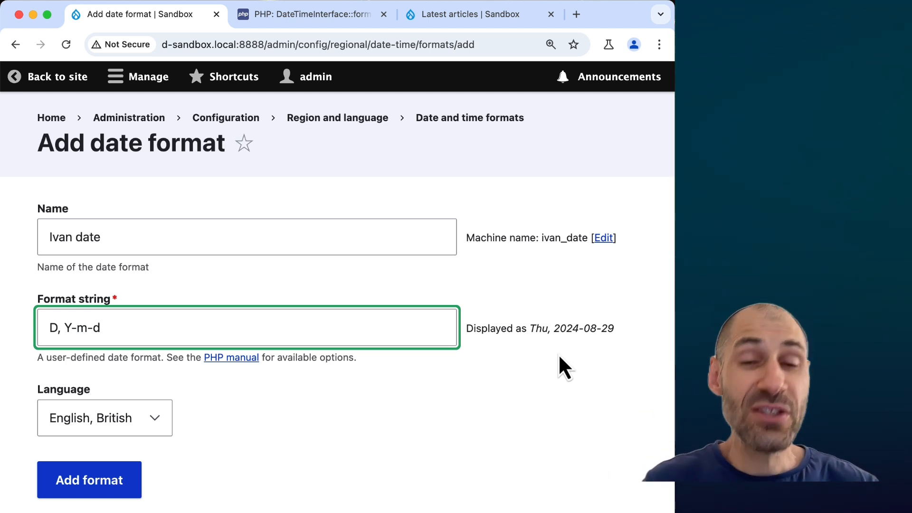
pyautogui.click(121, 481)
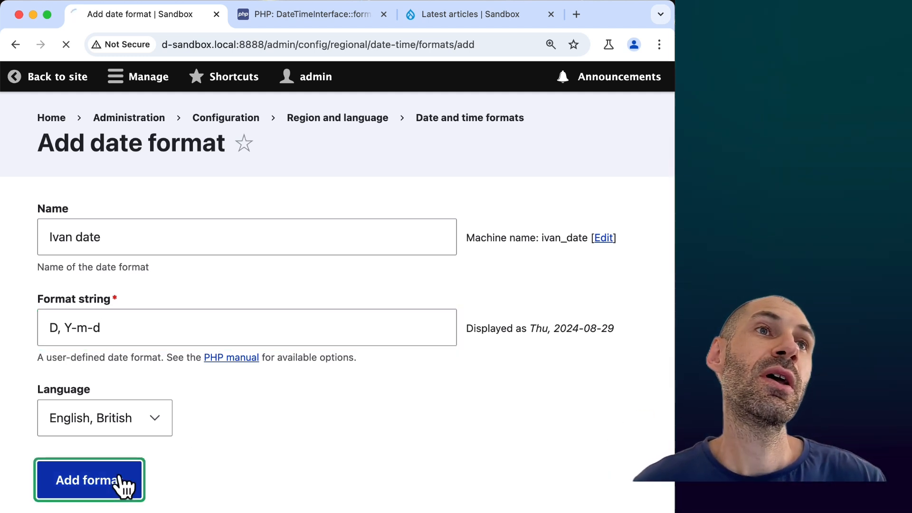
# Check the newly added format's entry and pattern in the date and time formats list
pyautogui.scroll(-10, 120, 480)
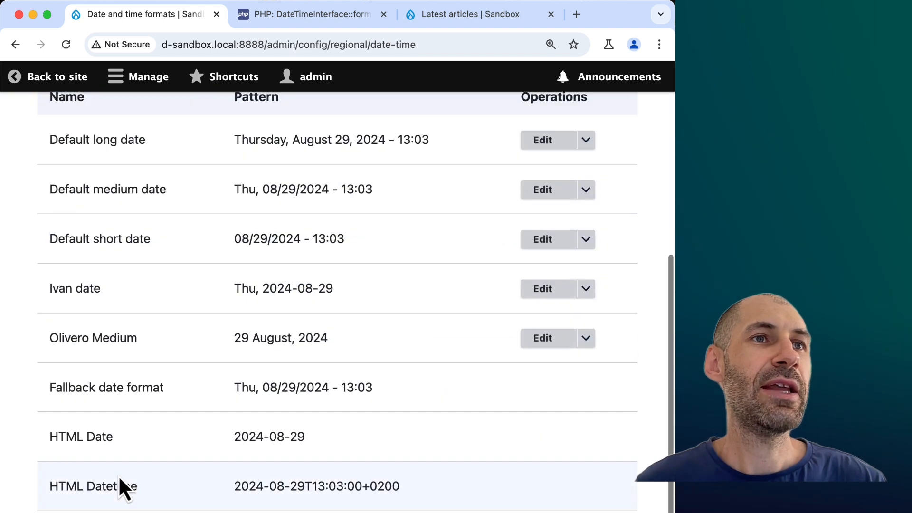
pyautogui.scroll(4, 120, 480)
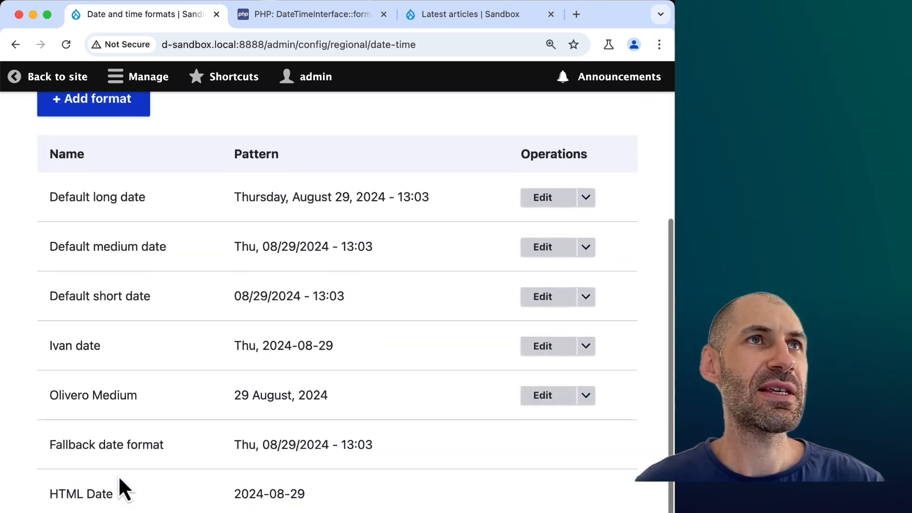
pyautogui.tripleClick(102, 346)
pyautogui.click(105, 350)
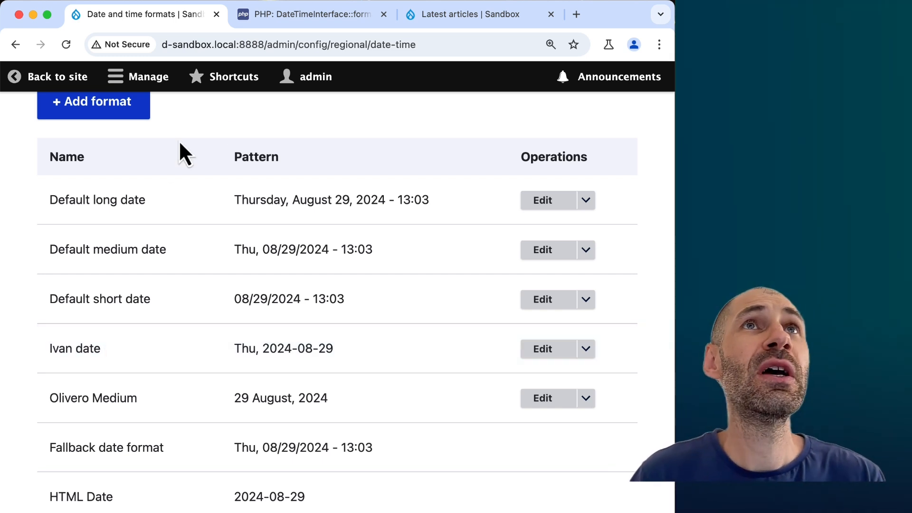
# Edit the view behind the Latest articles page and open the settings of its Content: Authored on field
pyautogui.click(459, 23)
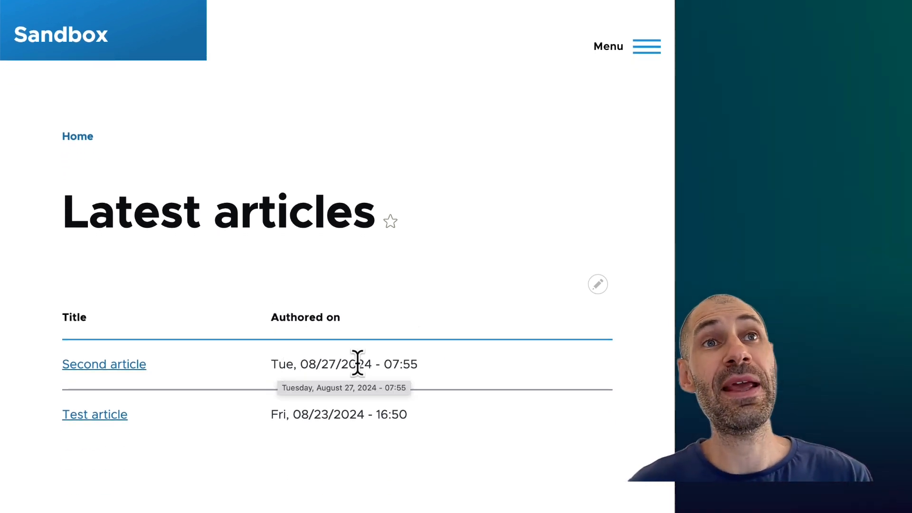
pyautogui.click(598, 284)
pyautogui.click(583, 310)
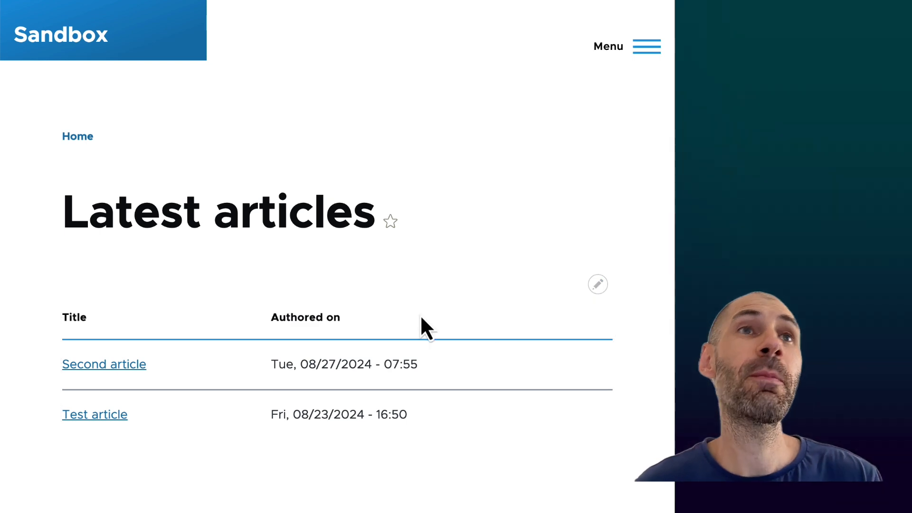
pyautogui.scroll(-1, 258, 320)
pyautogui.click(194, 217)
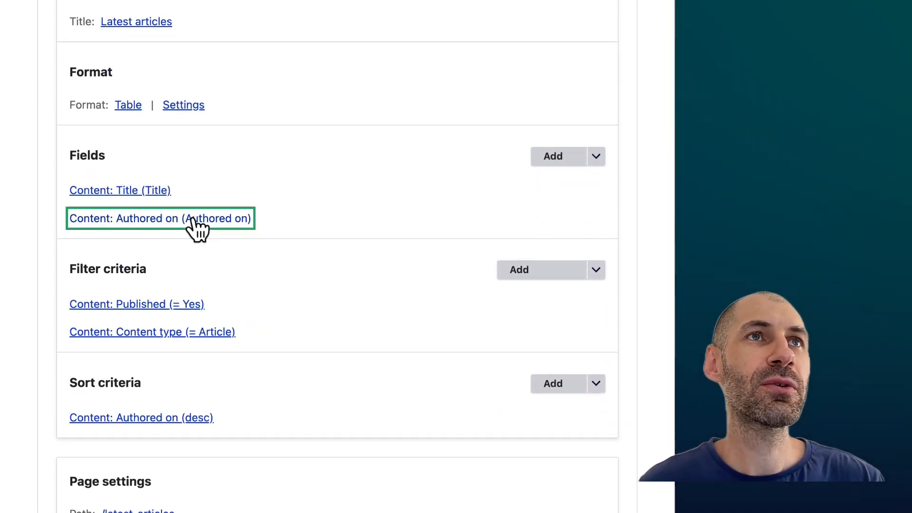
pyautogui.scroll(-3, 194, 220)
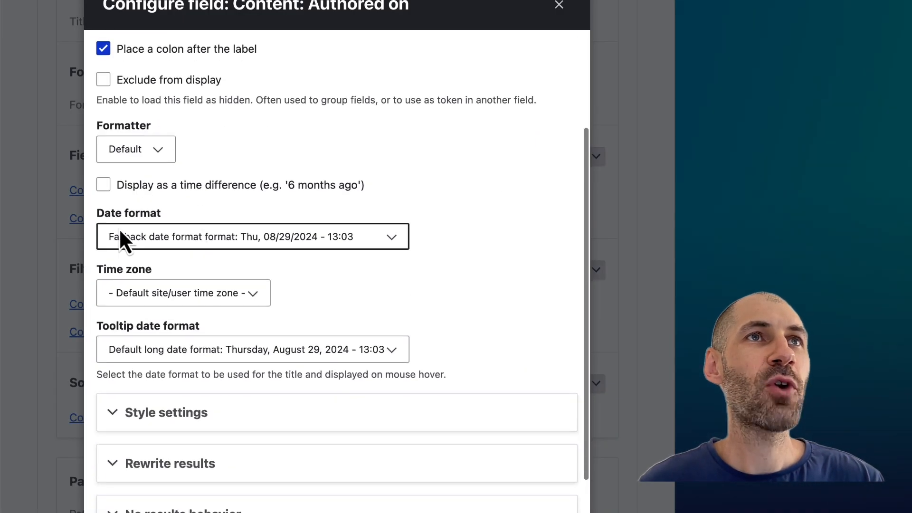
# Set the Authored on field's date format to the newly created "D, Y-m-d" format and apply the field settings
pyautogui.click(246, 238)
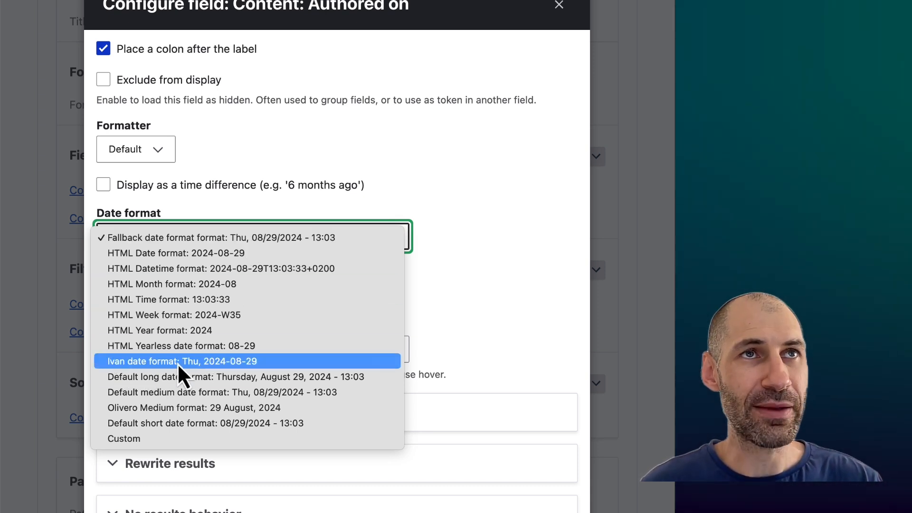
pyautogui.click(156, 441)
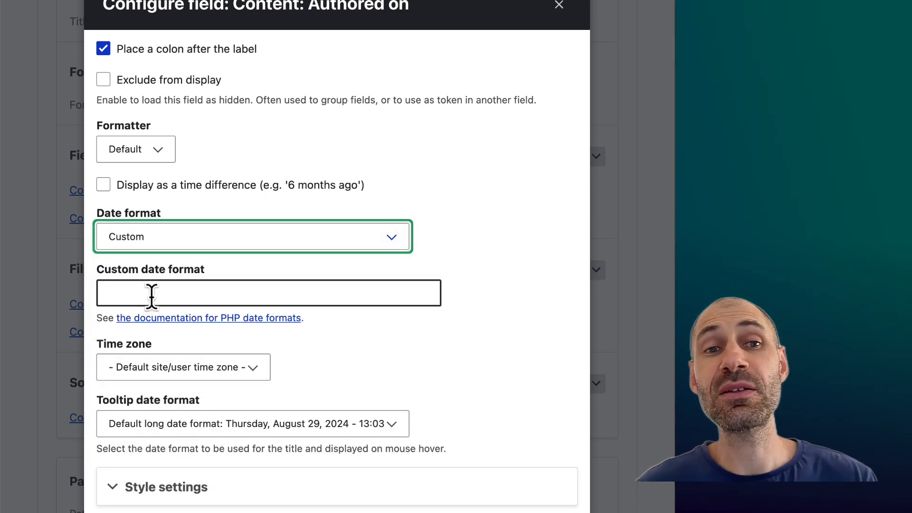
pyautogui.click(164, 239)
pyautogui.click(171, 160)
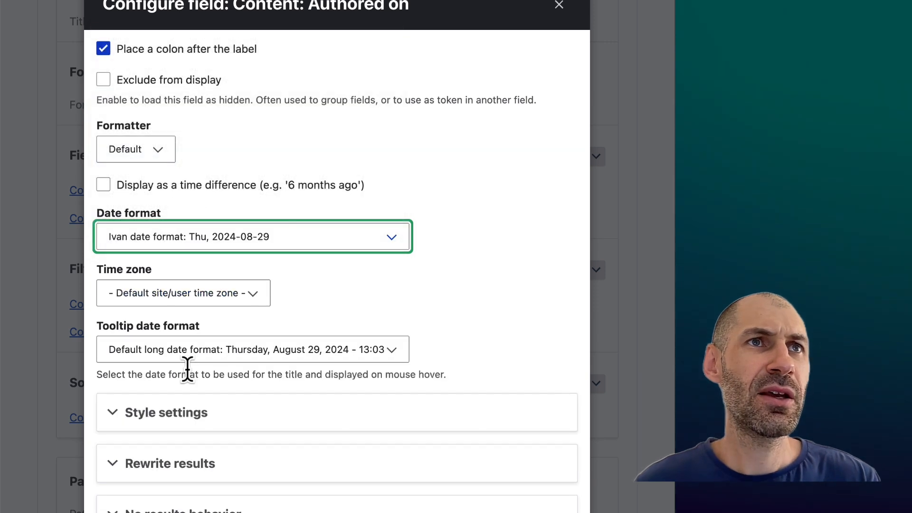
pyautogui.scroll(-2, 187, 370)
pyautogui.click(137, 512)
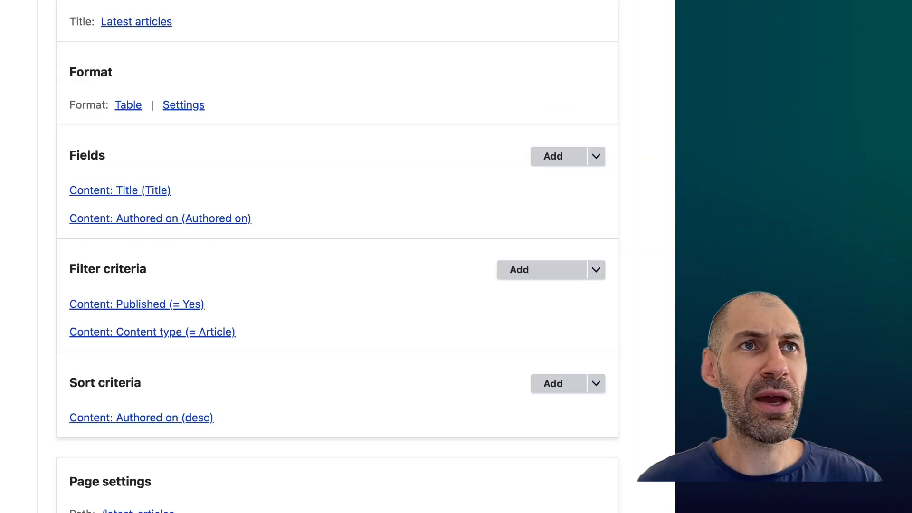
# Save the view and check the authored dates in the Latest articles table
pyautogui.scroll(-10, 201, 507)
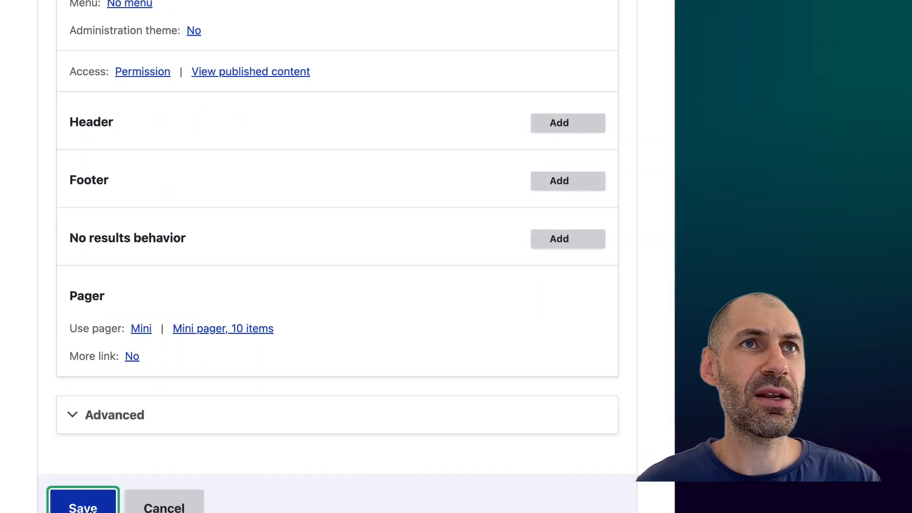
pyautogui.moveTo(317, 443); pyautogui.dragTo(408, 444)
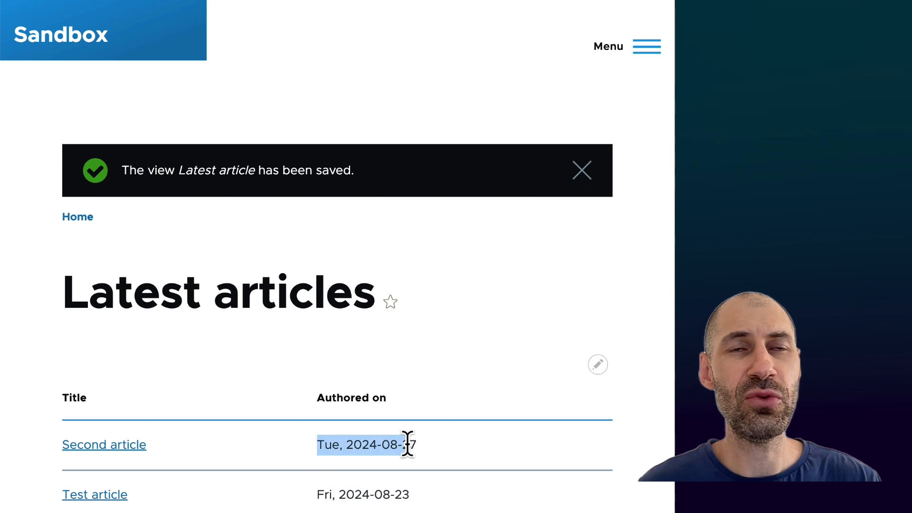
pyautogui.click(433, 449)
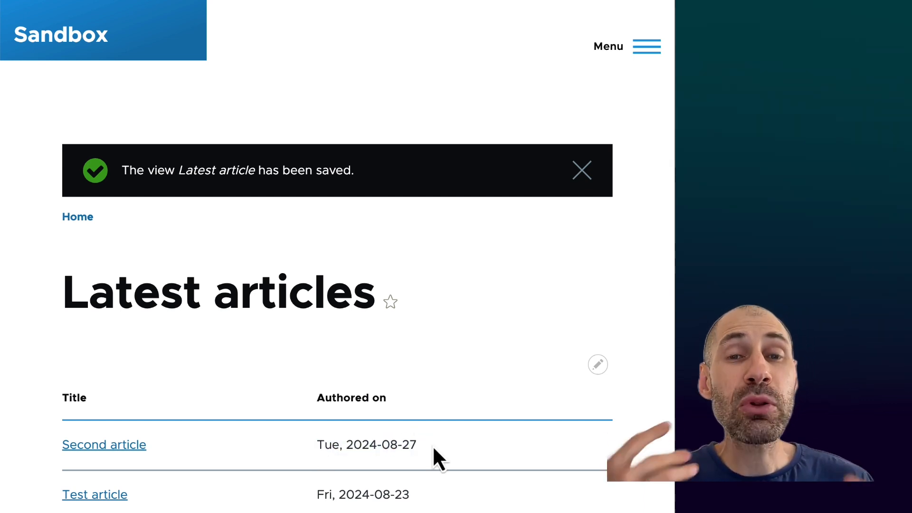